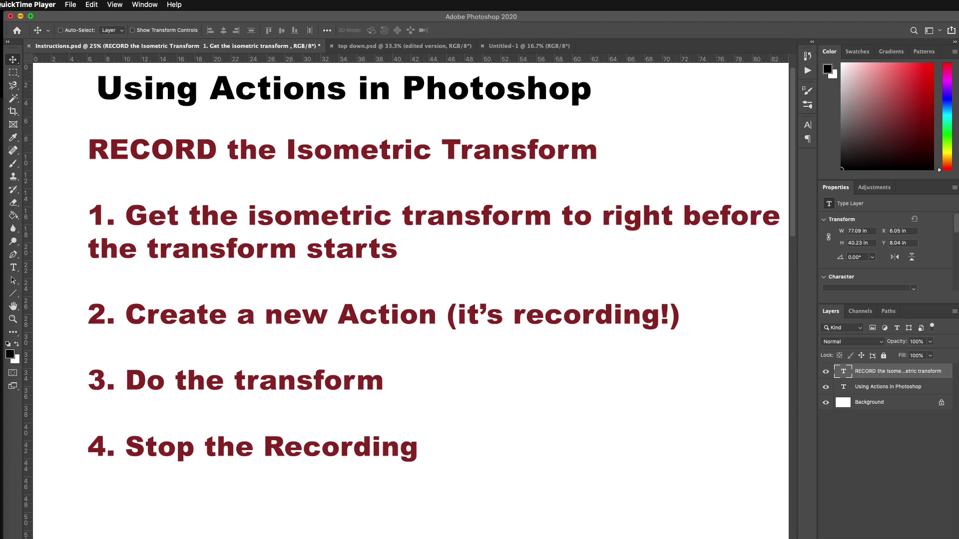
- Bring up top down.psd, zoom in on the stair room's grid, then back out to 66.7%
click(382, 50)
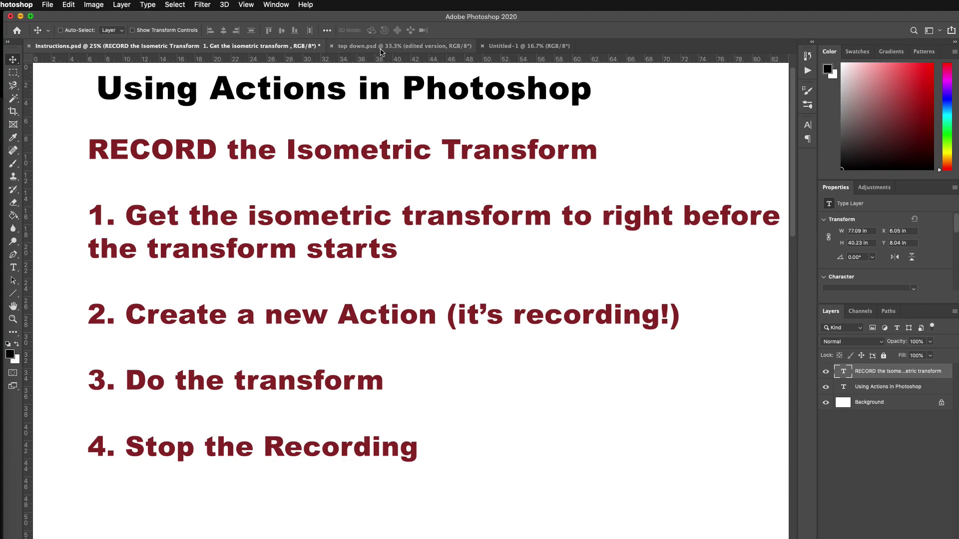
click(381, 50)
scroll(333, 206, down, 5)
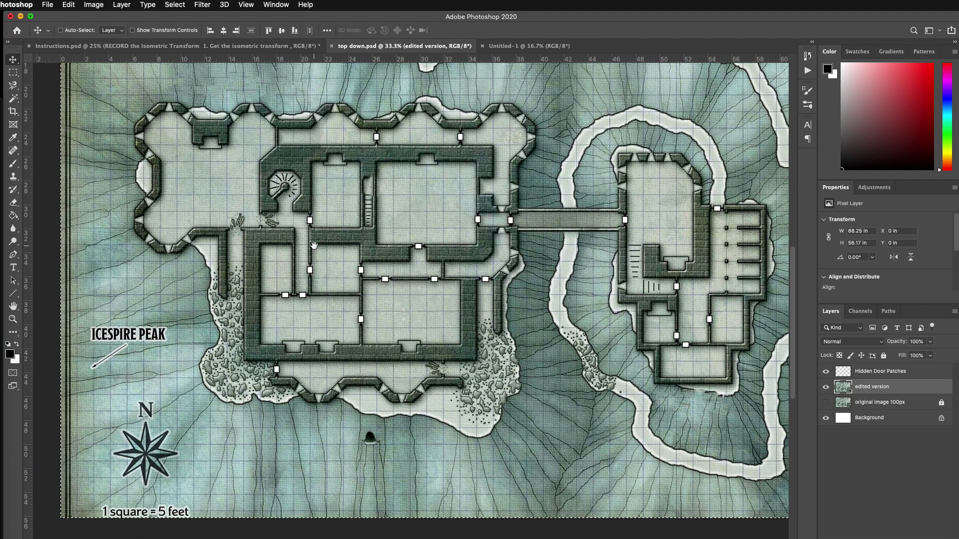
scroll(333, 206, left, 3)
drag(333, 206, 390, 271)
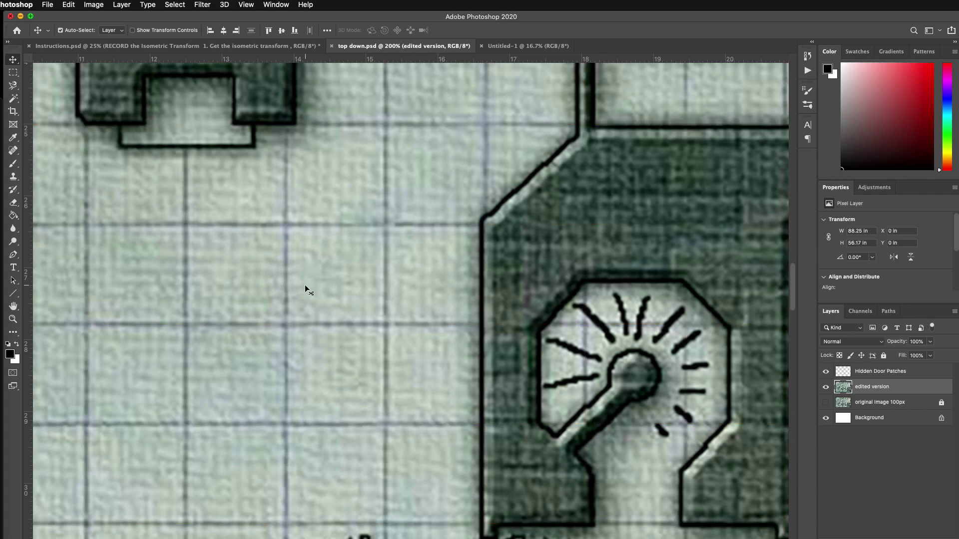
alt+scroll(304, 284, down, 2)
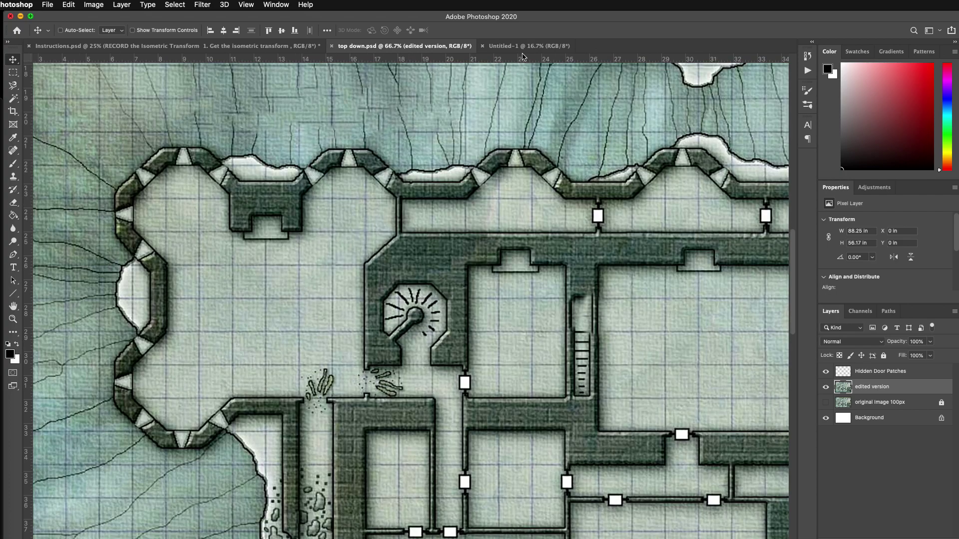
- In the blank Untitled-1 document, start File > Place Linked
click(524, 46)
click(48, 5)
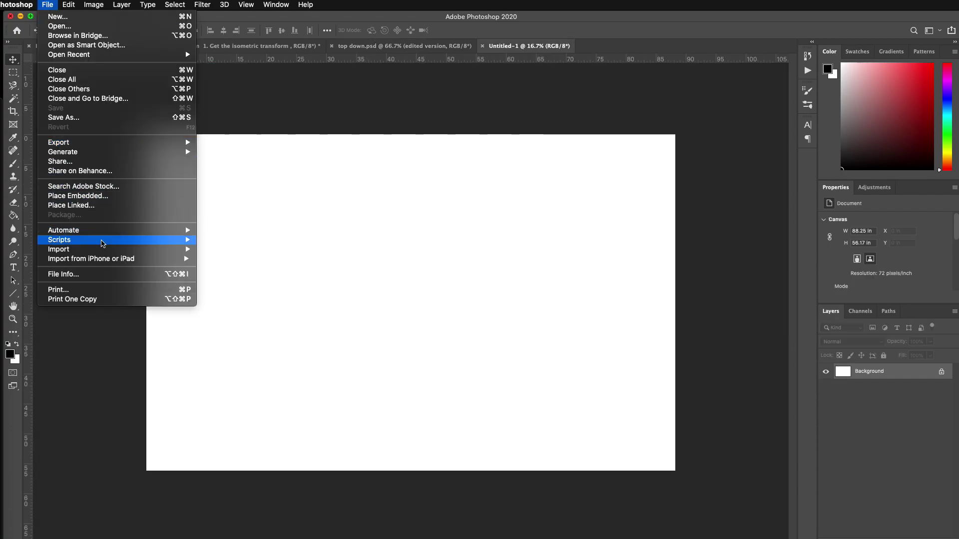
click(70, 205)
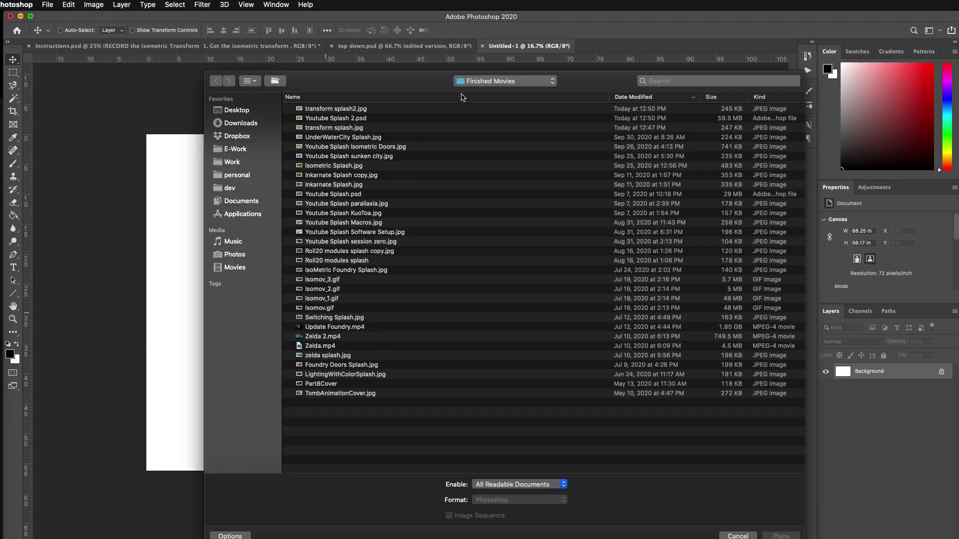
- Browse to personal > Gaming > foundry > tutorials > photoshop basics and place top down.psd
click(238, 177)
double_click(342, 115)
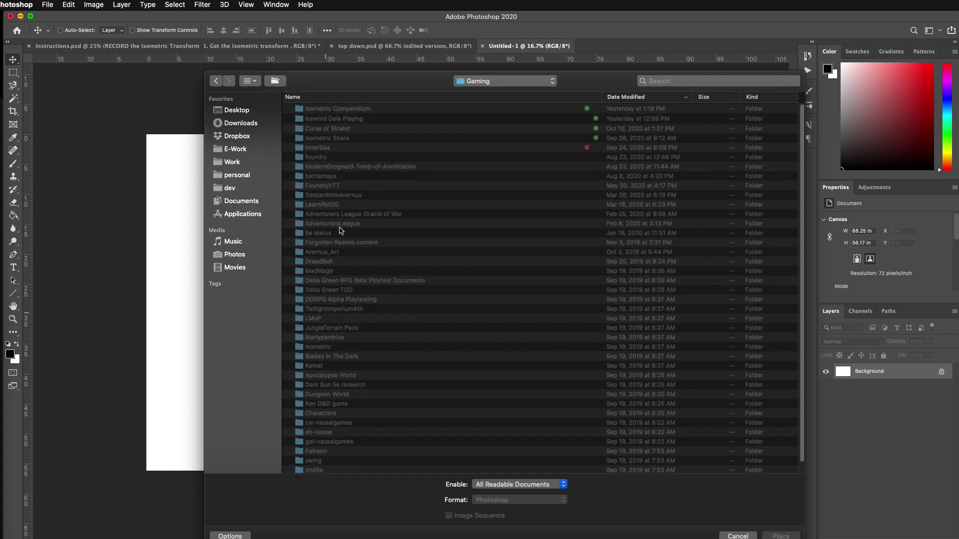
click(330, 204)
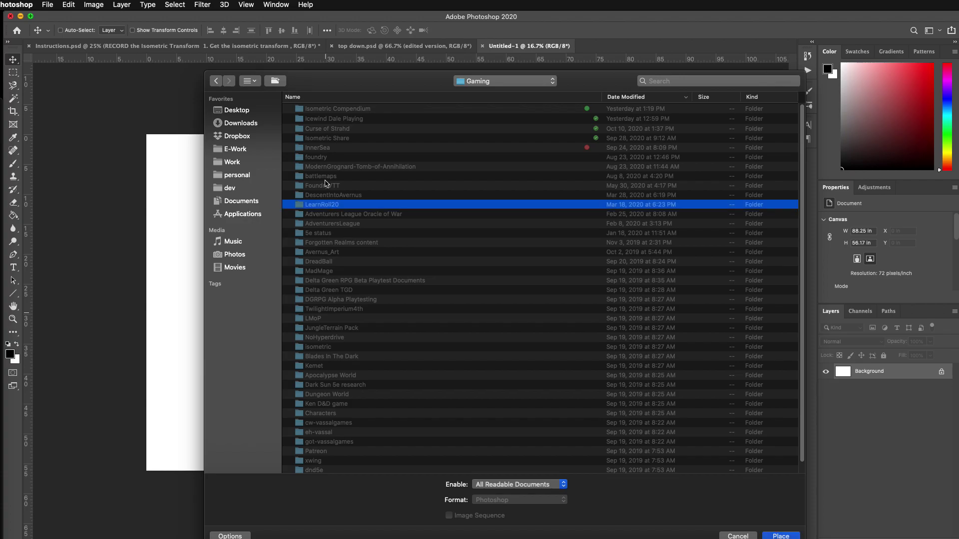
click(528, 98)
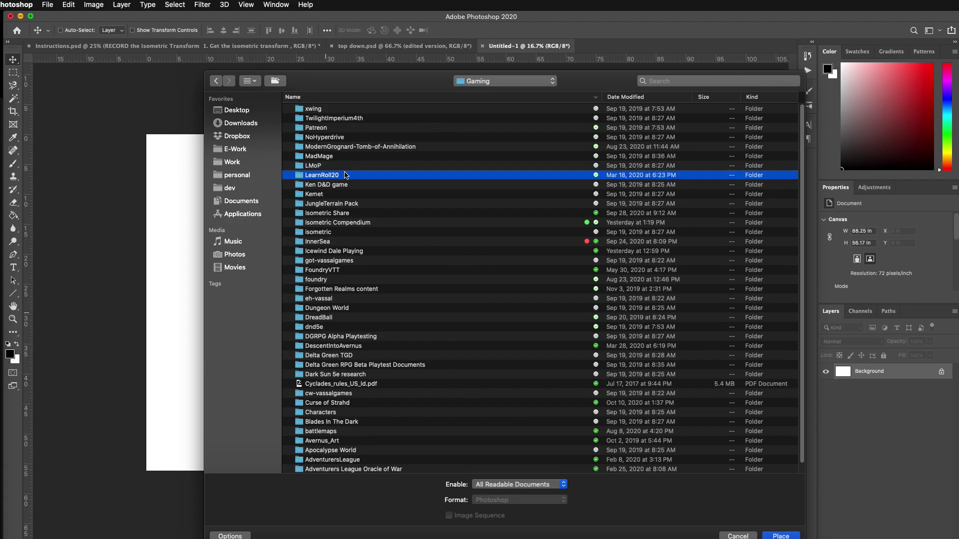
click(350, 290)
click(334, 281)
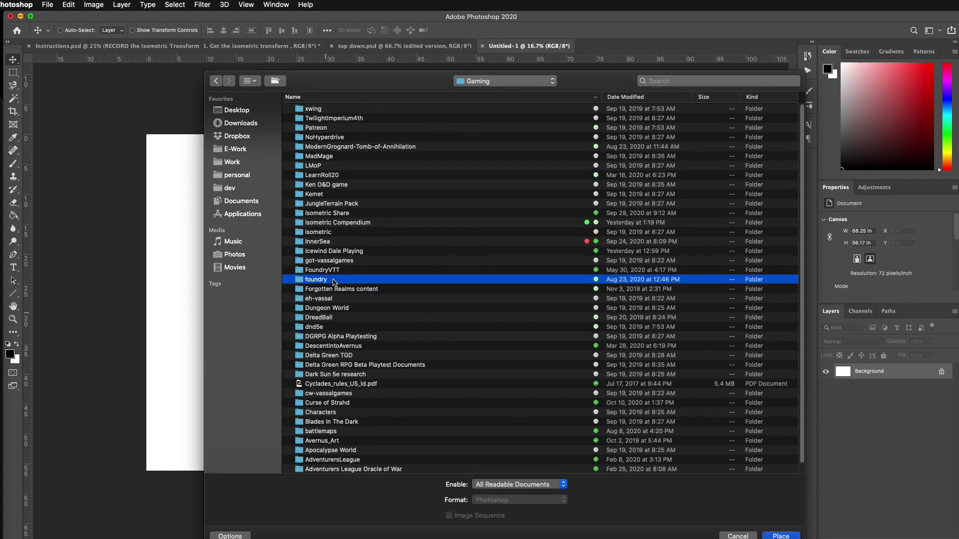
double_click(334, 281)
double_click(322, 129)
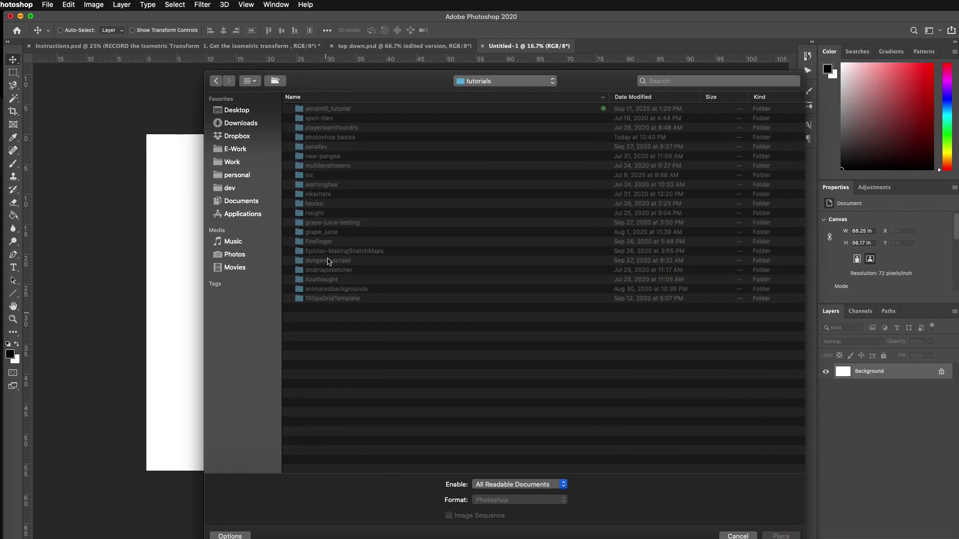
double_click(331, 138)
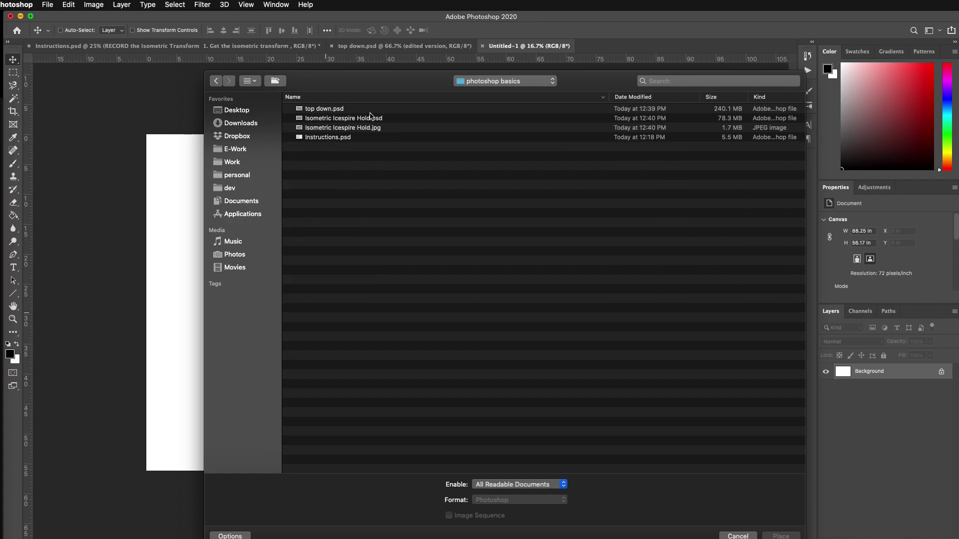
double_click(331, 109)
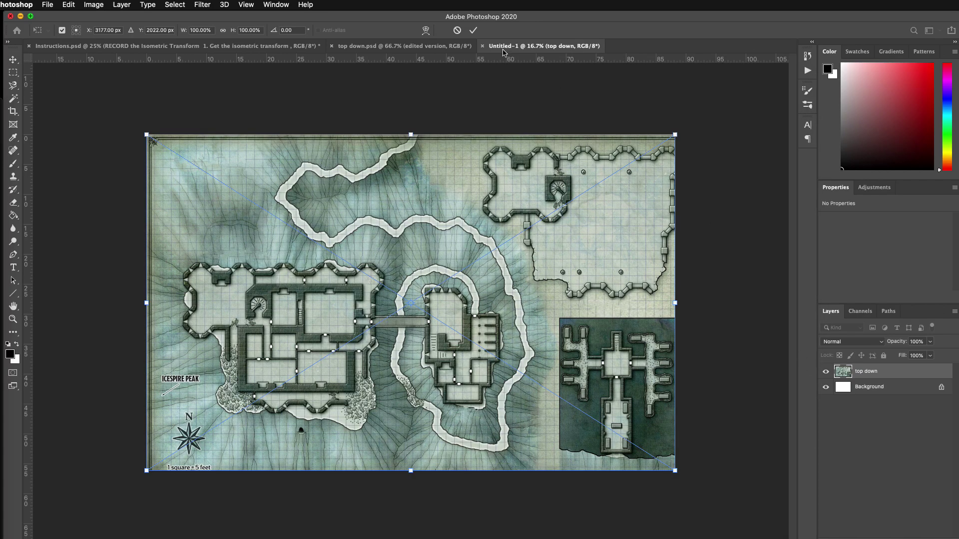
- Commit the placed map, create Group 1, and move the top down layer into it
click(473, 30)
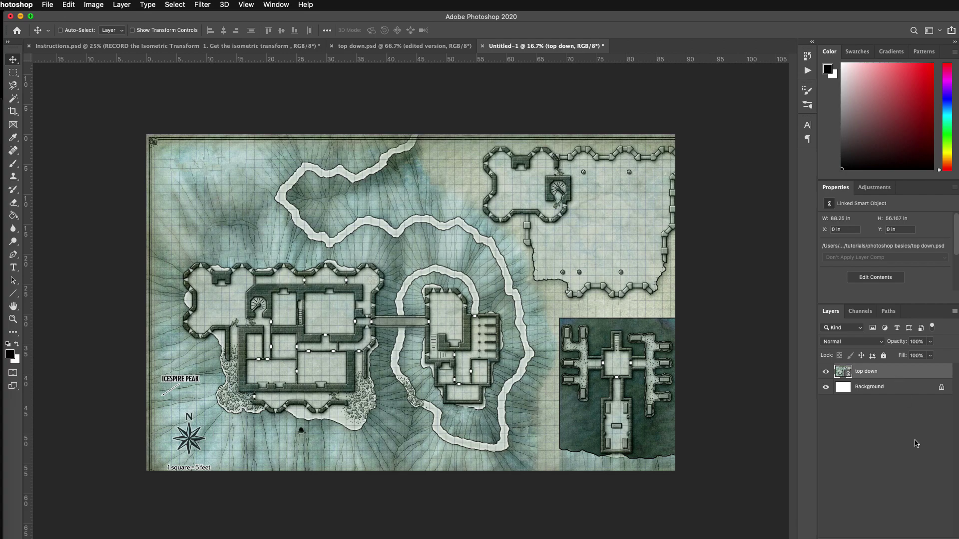
click(918, 535)
drag(859, 384, 855, 372)
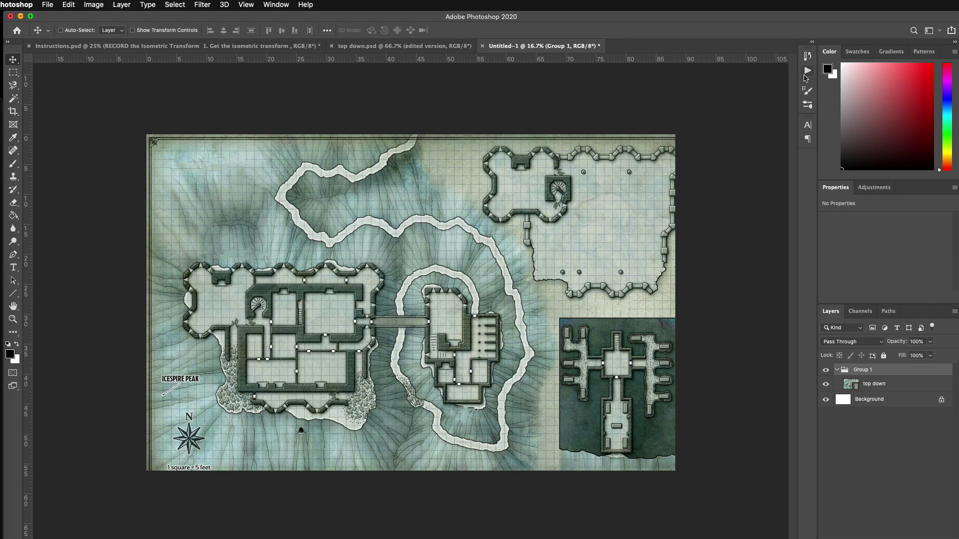
- In the Actions panel, delete the Tutorial Iso action and select the ISOMETRIC set
click(807, 71)
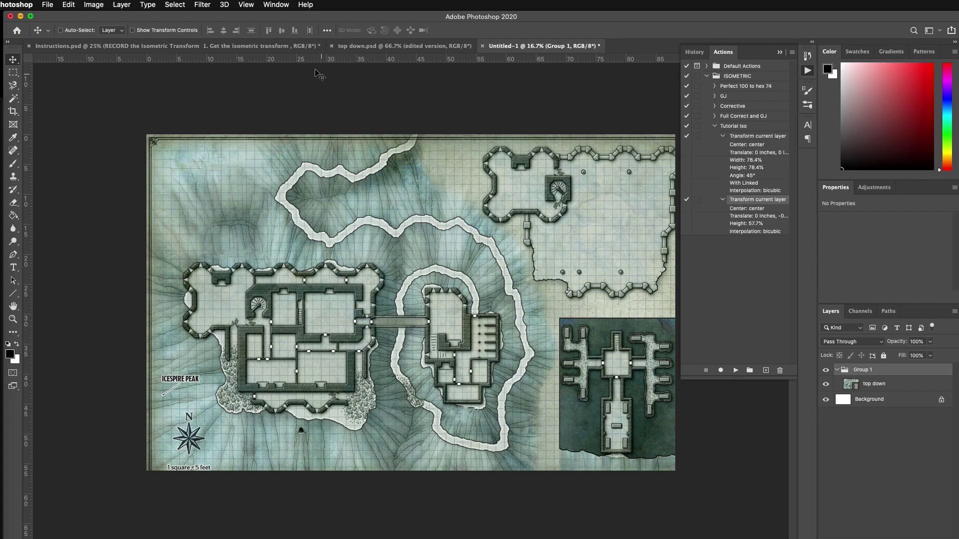
click(246, 4)
mouse_move(276, 4)
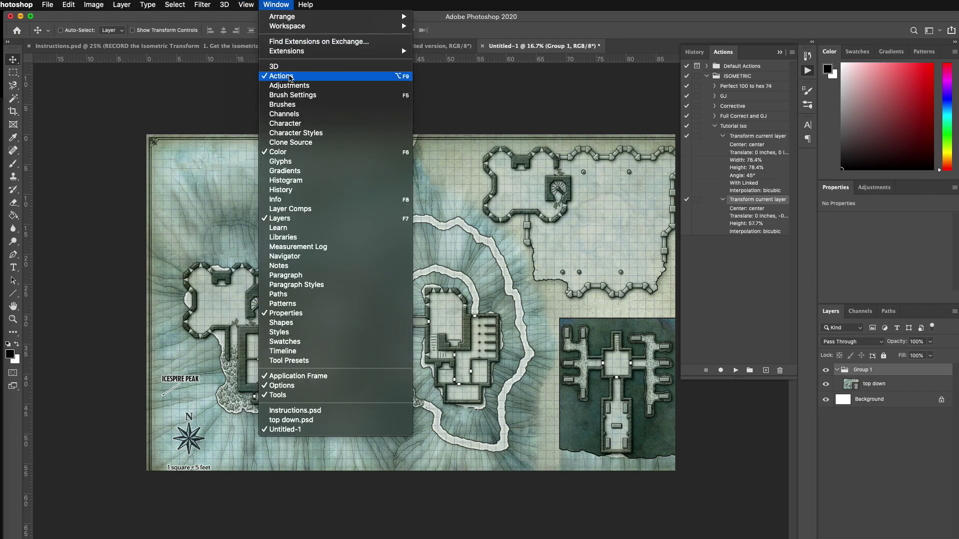
click(302, 78)
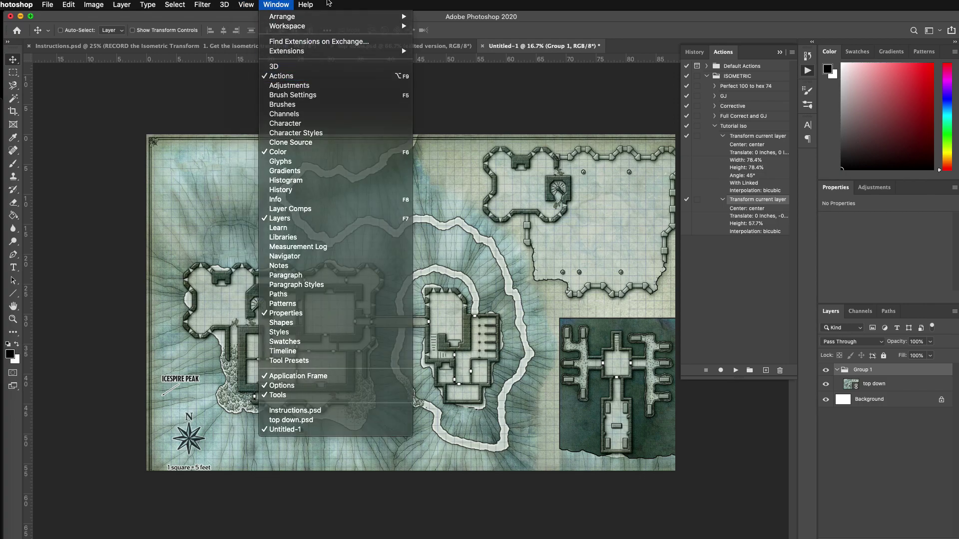
click(714, 125)
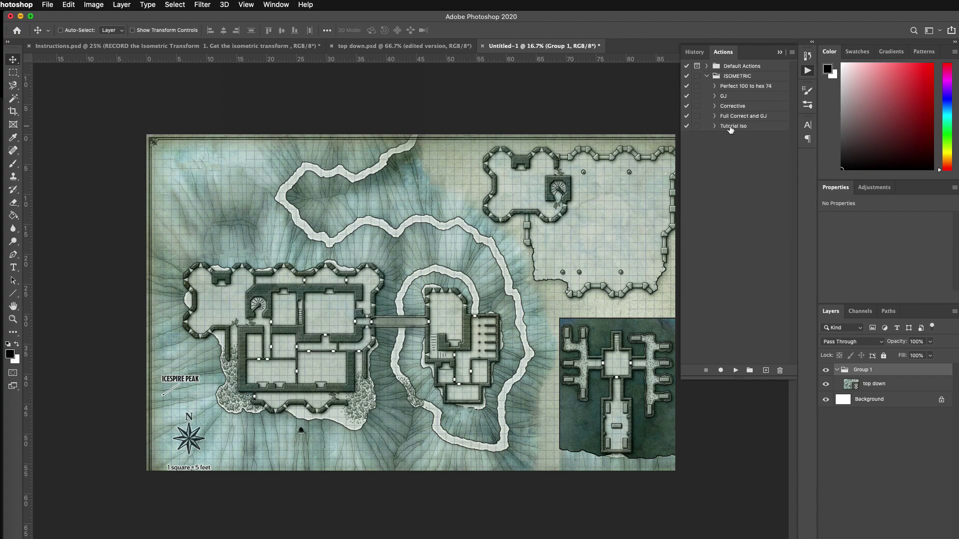
click(730, 128)
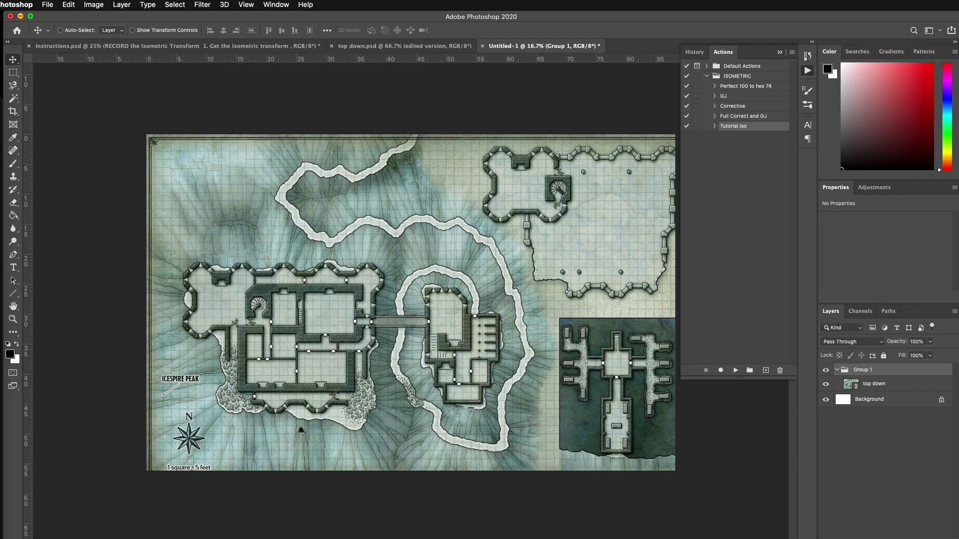
key(Delete)
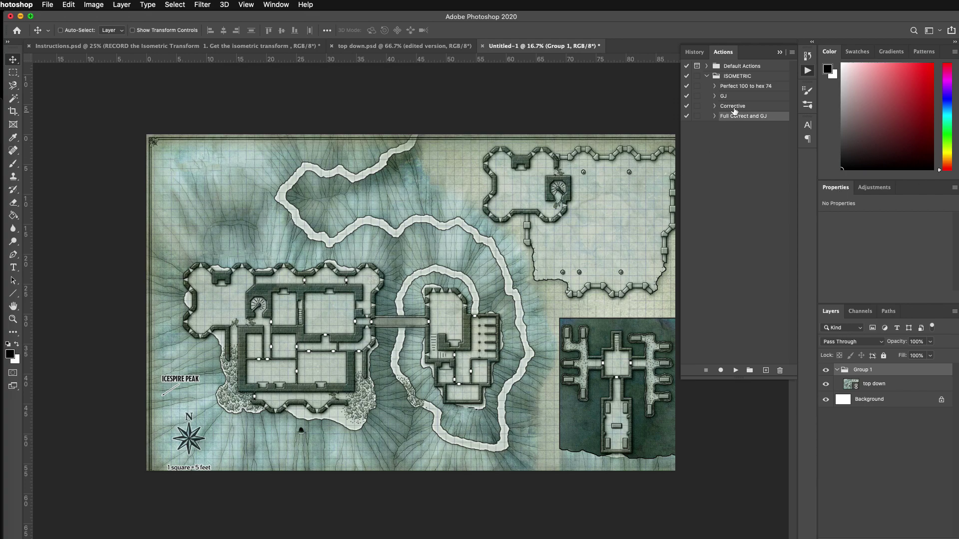
click(728, 78)
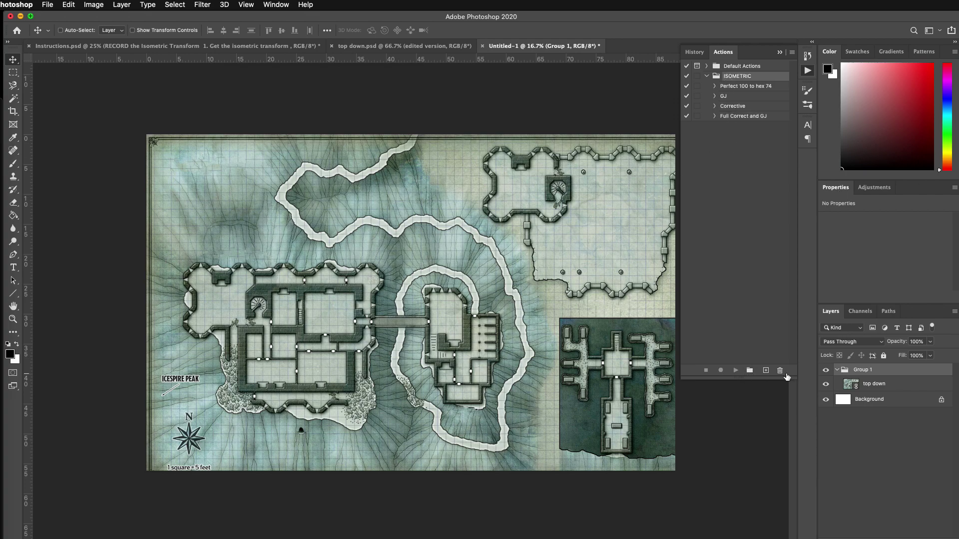
- Create a new action 'Tutorial Iso 100 to 74' in the ISOMETRIC set and start recording
click(765, 371)
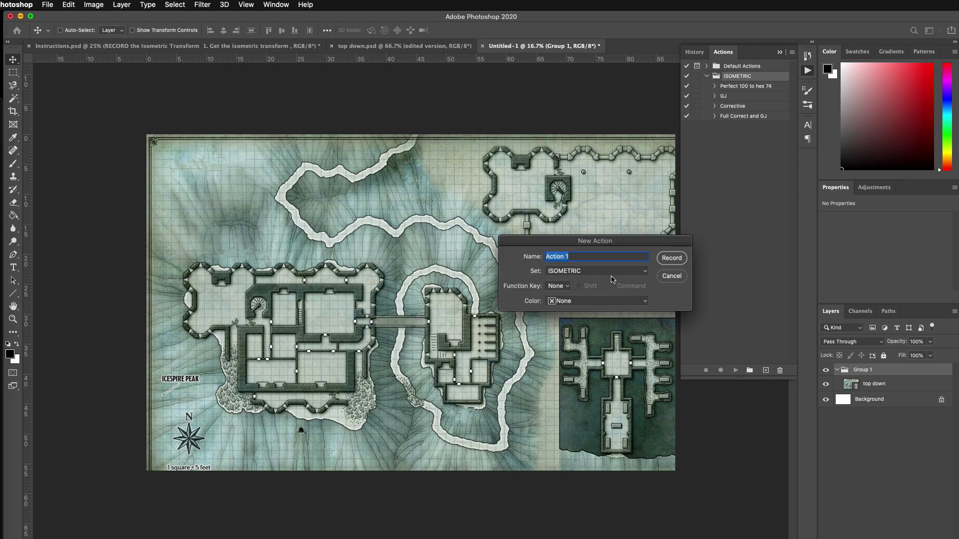
text(Tutorial Is)
key(Return)
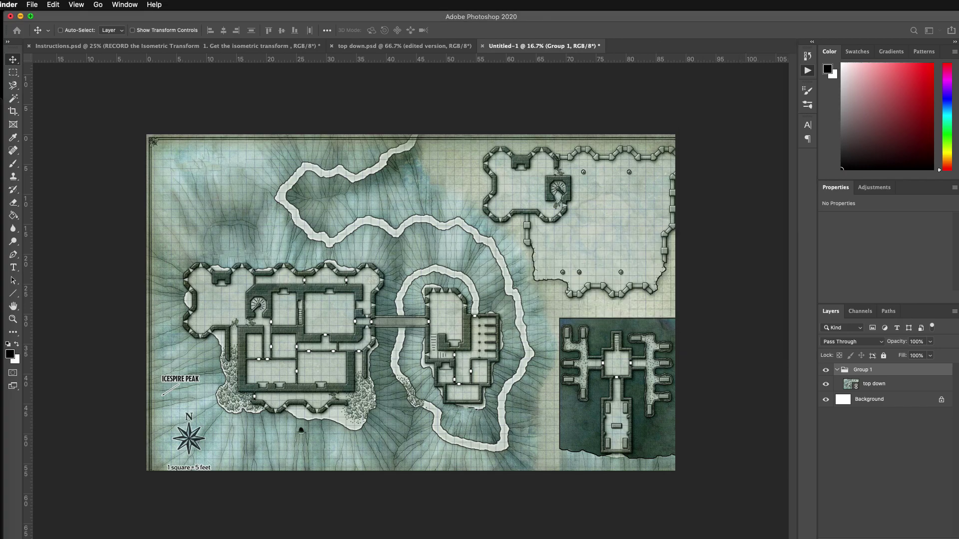
key(super+Tab)
click(631, 36)
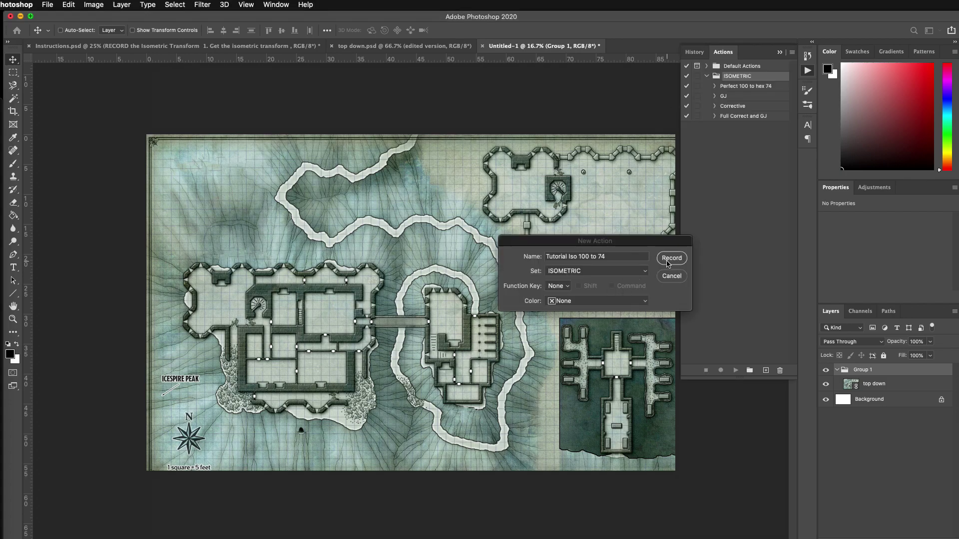
click(670, 260)
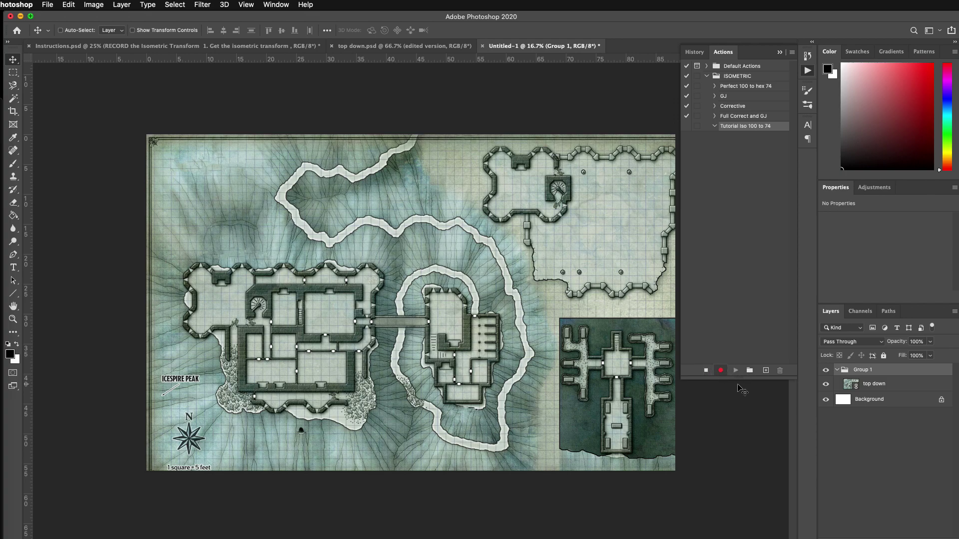
- Free Transform the map to 78.4% width and height, rotated 45°, and commit
key(super)
key(super+t)
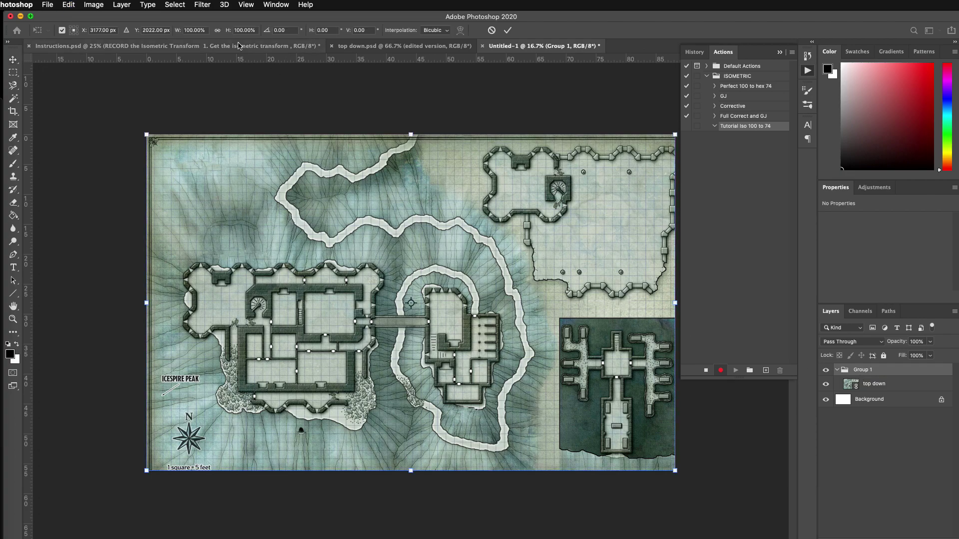
click(207, 30)
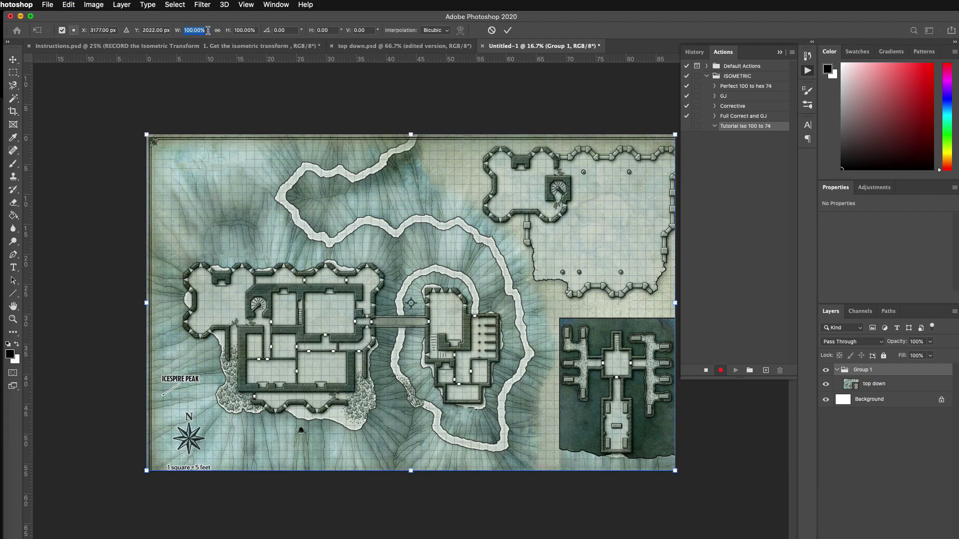
text(78.4)
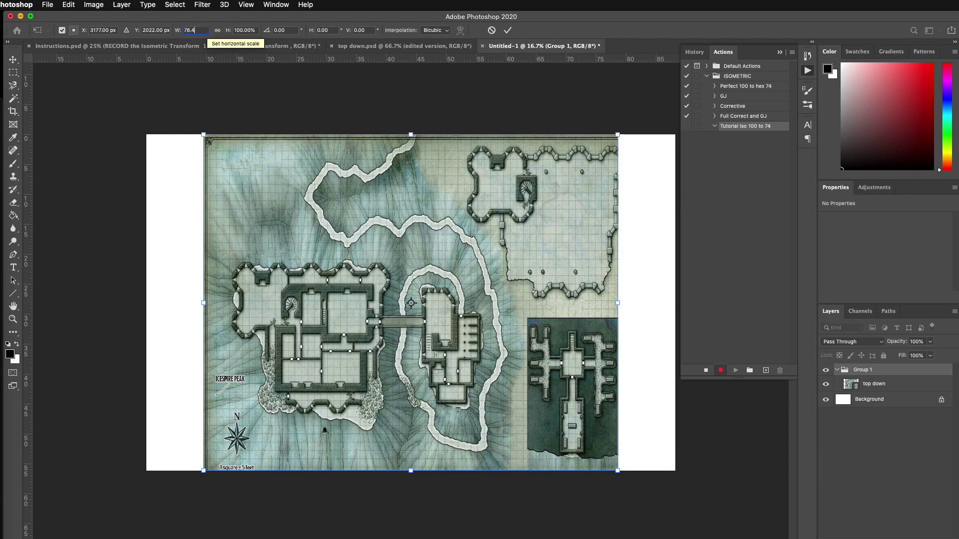
key(Tab)
text(78.4)
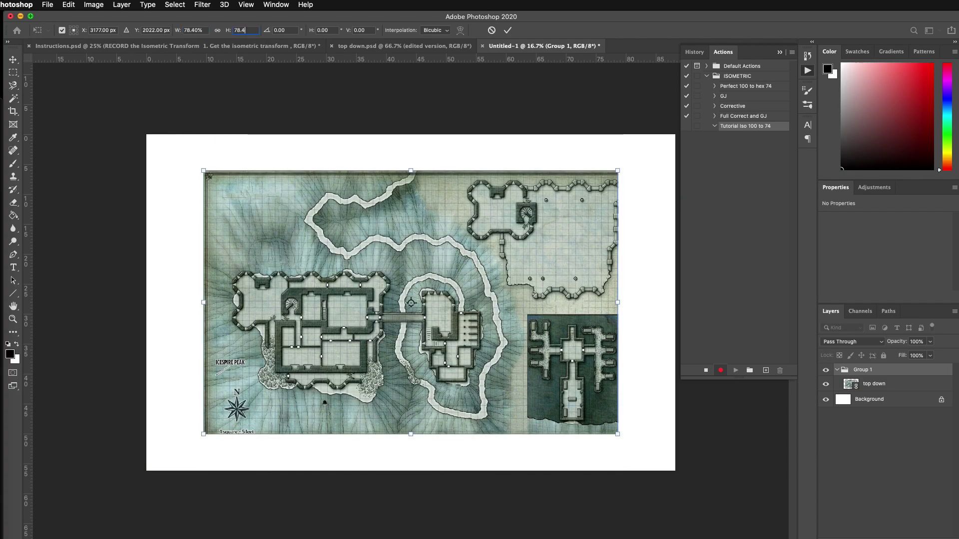
key(Return)
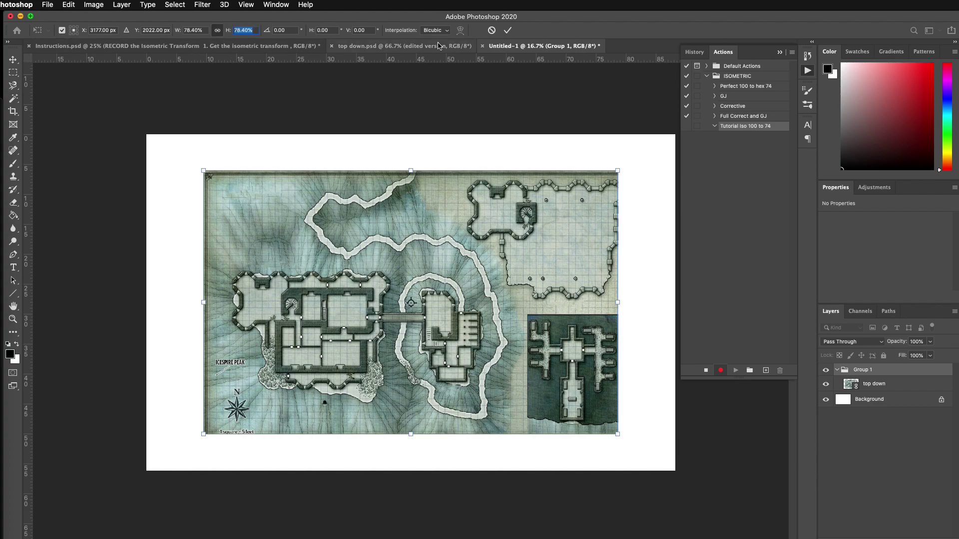
click(287, 30)
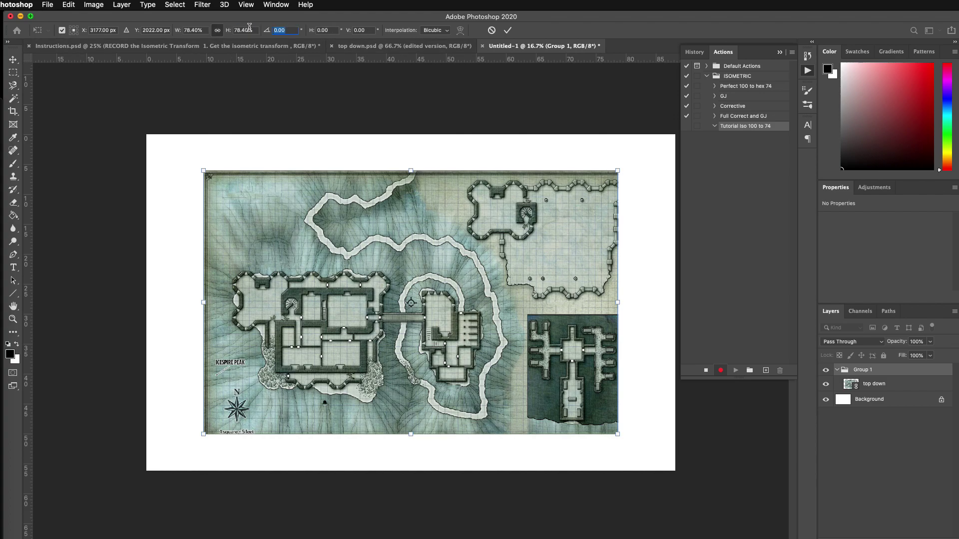
text(45)
click(508, 30)
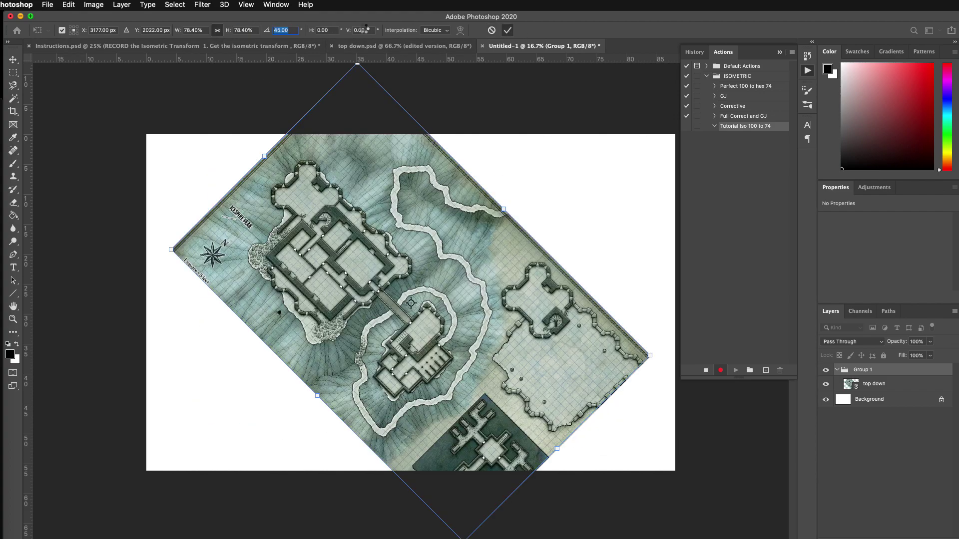
- Free Transform again, squashing the height to 57.7%, and commit
key(super+t)
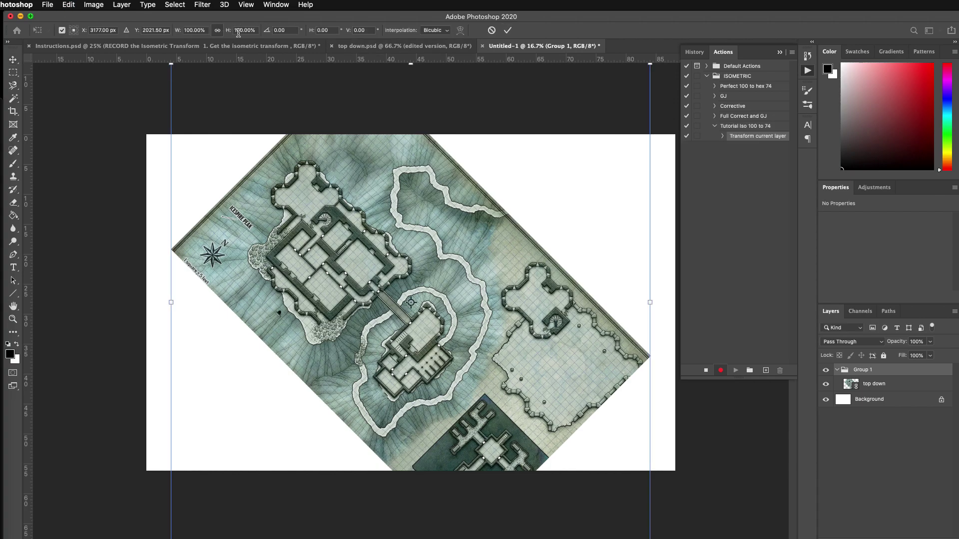
text(57.7)
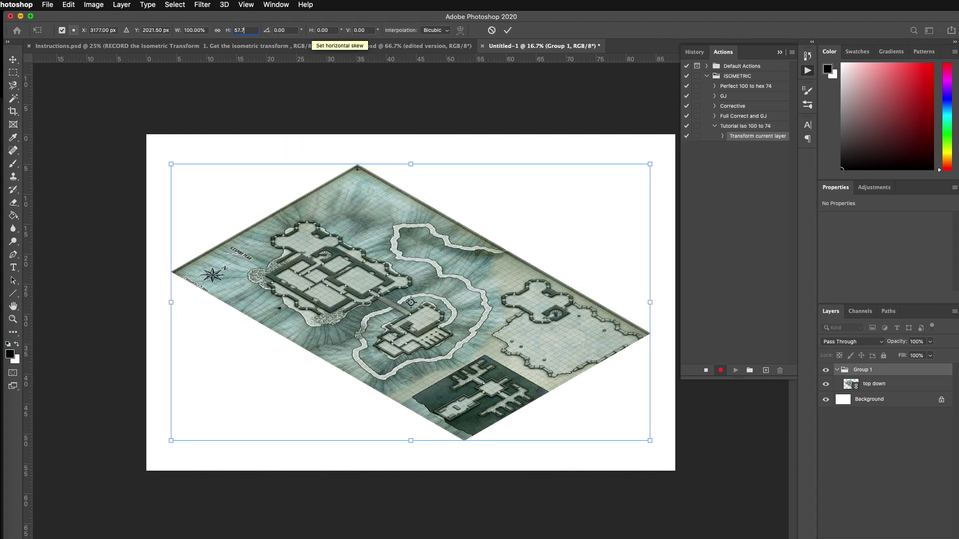
click(508, 30)
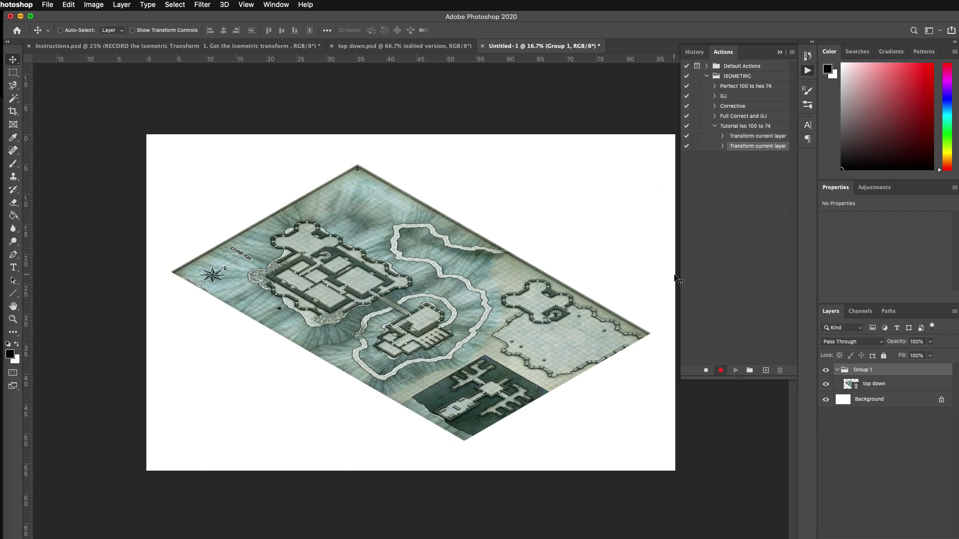
- Stop recording, select the new action, and delete the transformed top down layer
click(706, 370)
click(732, 128)
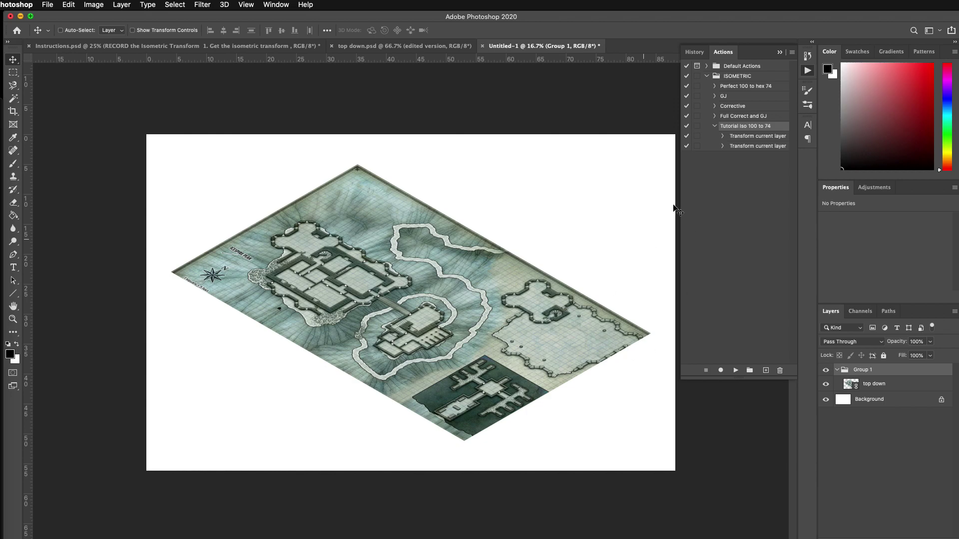
click(888, 387)
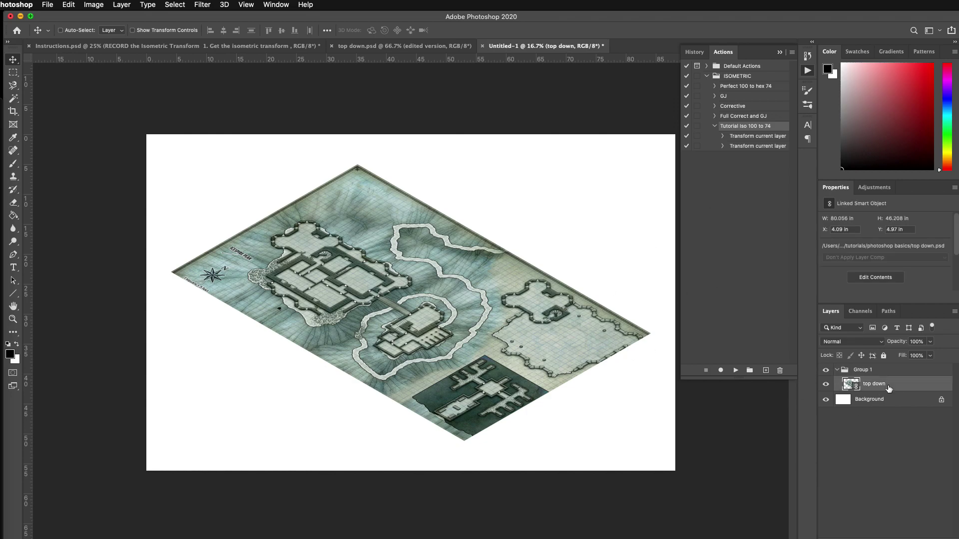
key(Delete)
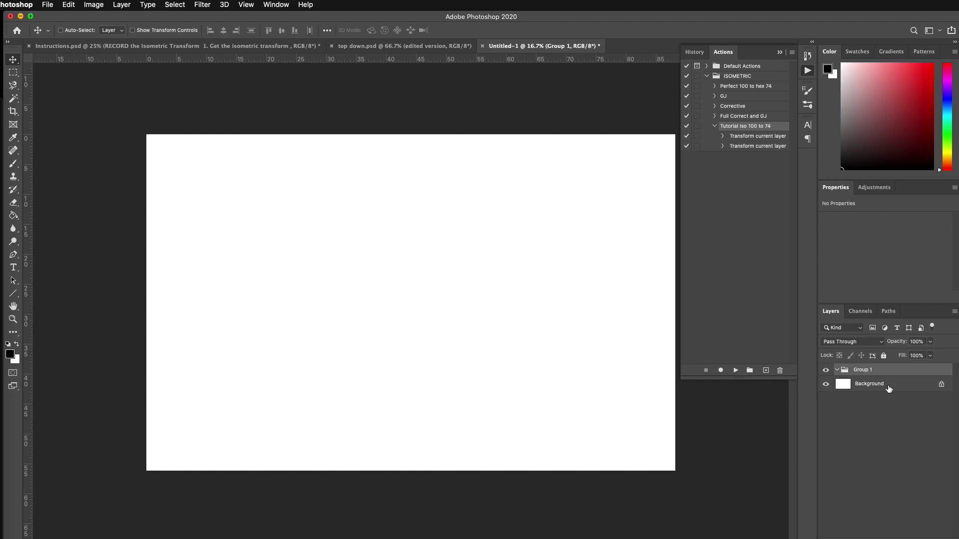
- Place a fresh linked top down.psd and move it into Group 1, keeping the group's name
click(48, 4)
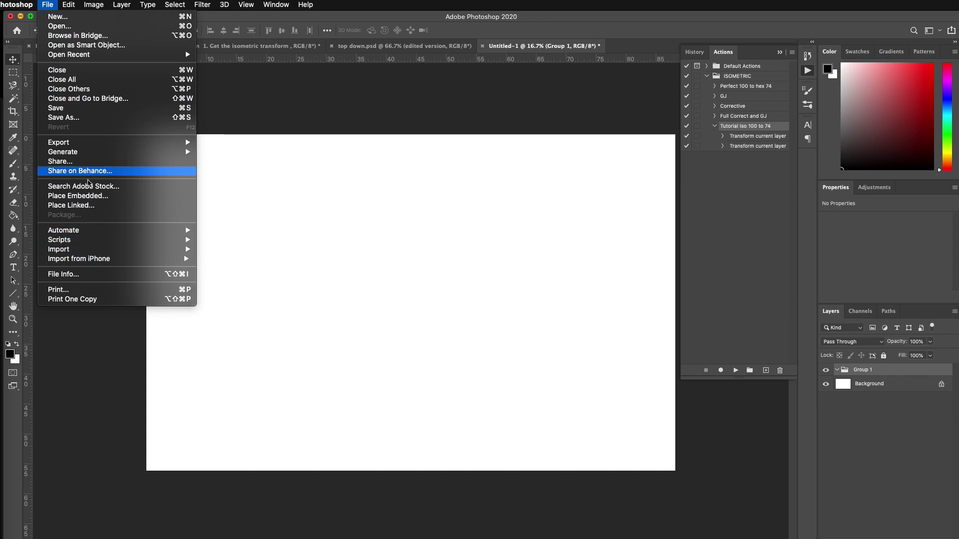
mouse_move(113, 253)
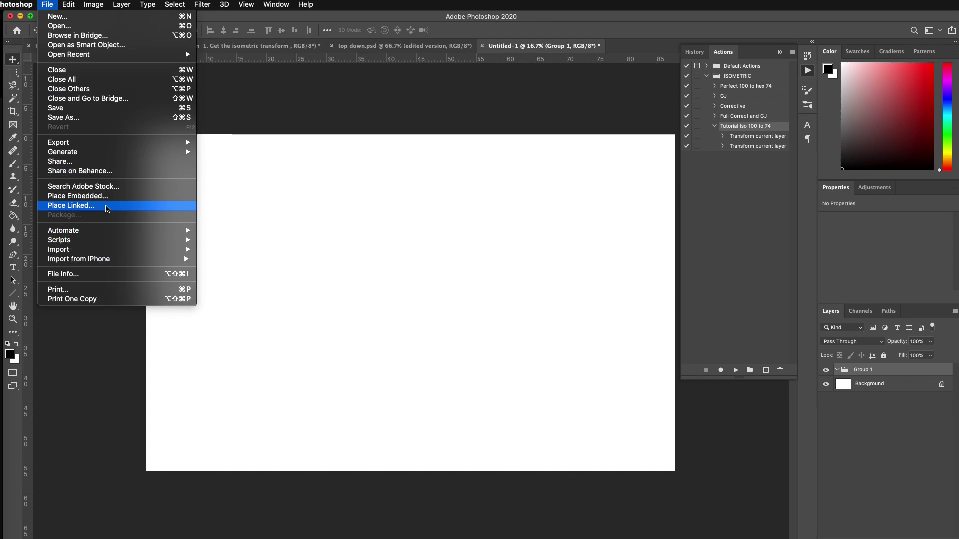
click(103, 206)
double_click(324, 108)
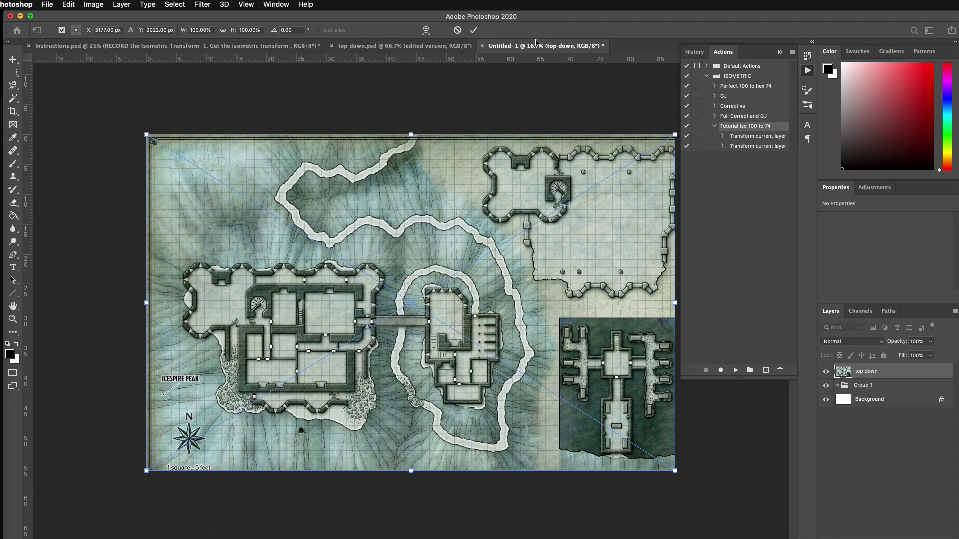
click(472, 30)
drag(861, 376, 869, 389)
double_click(864, 370)
key(Return)
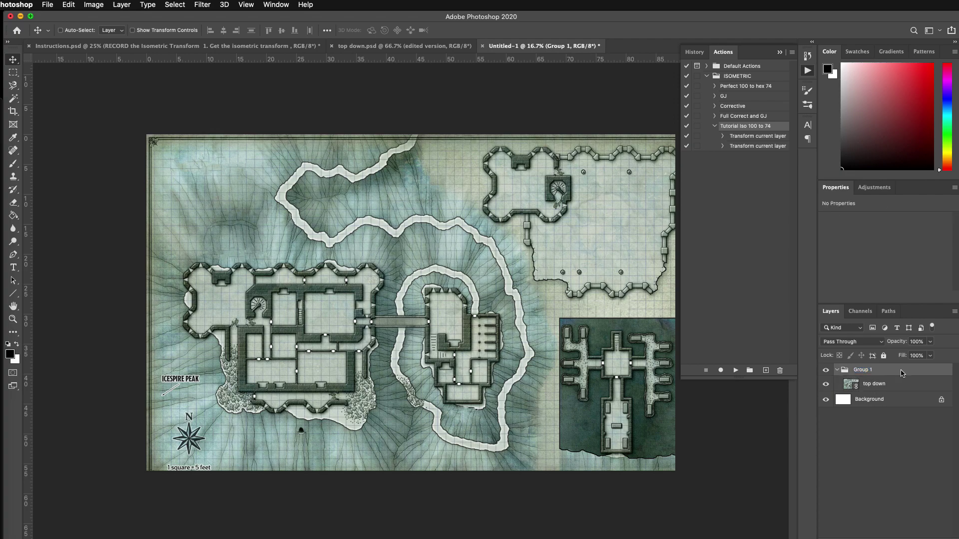
- Play Tutorial Iso 100 to 74 on the fresh map, then zoom and pan to inspect the isometric result
click(736, 370)
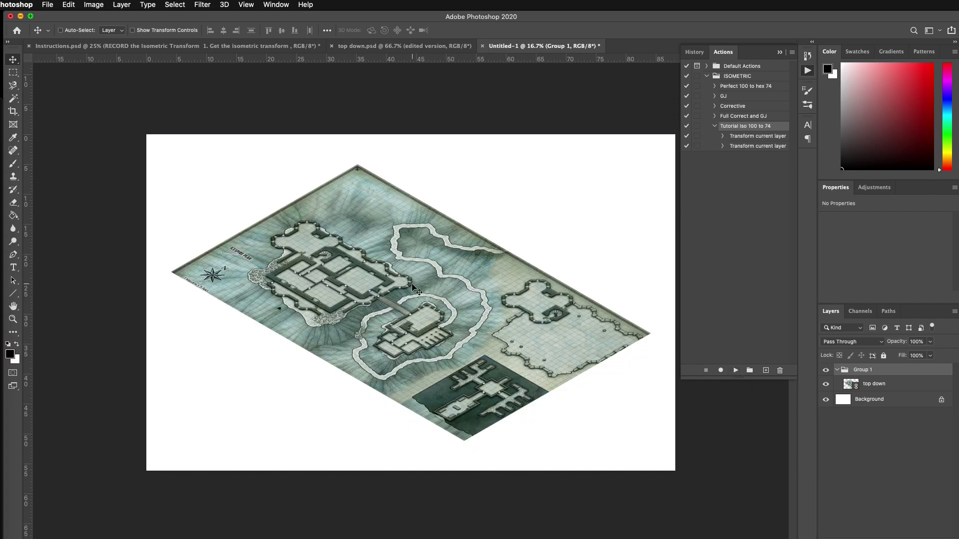
click(377, 281)
click(376, 281)
click(377, 281)
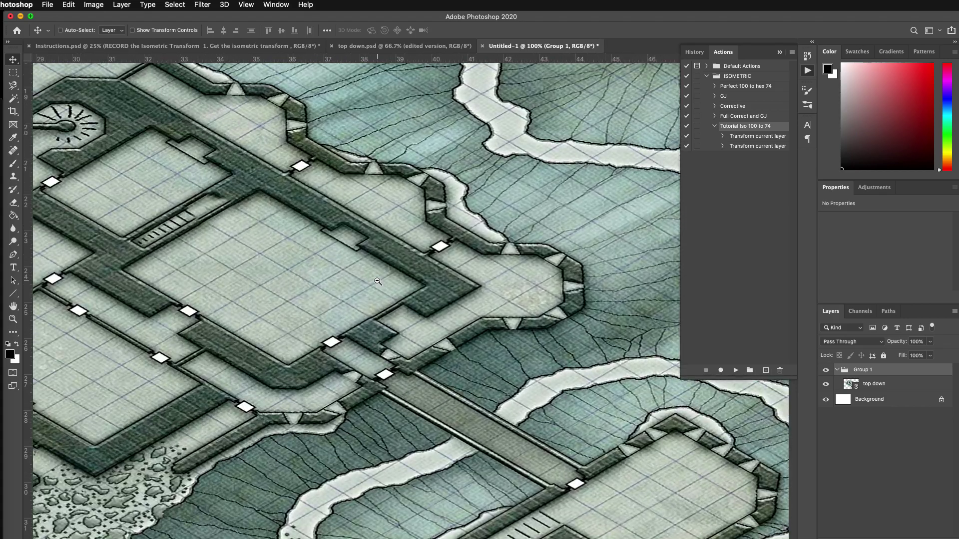
alt+click(378, 281)
alt+click(377, 281)
drag(360, 270, 331, 298)
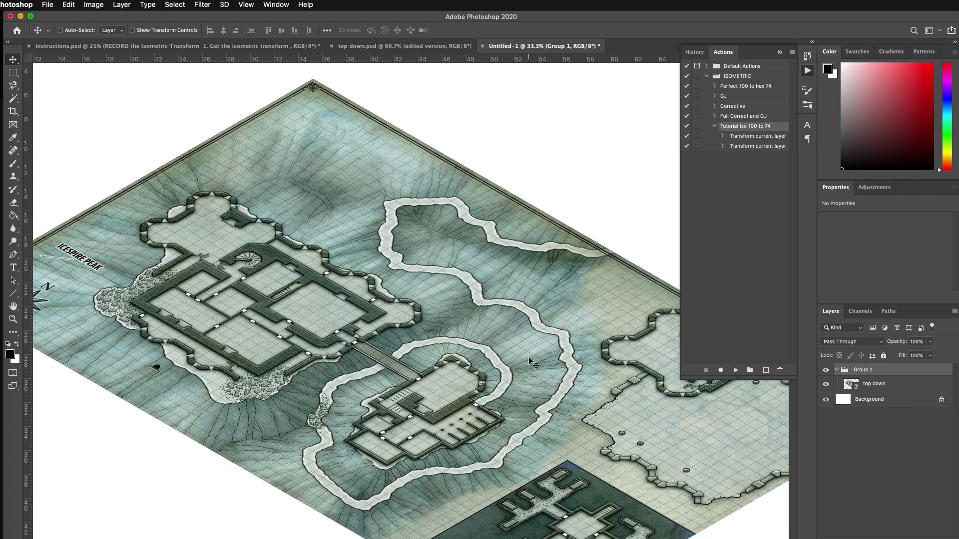
- Zoom in on a grid square and measure its edge with the Ruler Tool: 63.27 px at -30.3°
key(super)
super+click(301, 284)
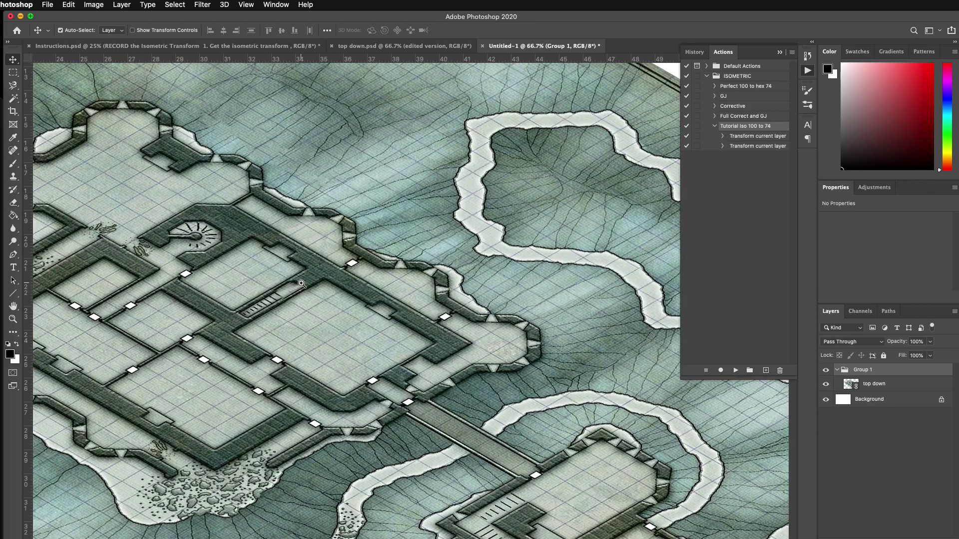
super+click(320, 300)
super+click(336, 283)
super+click(301, 283)
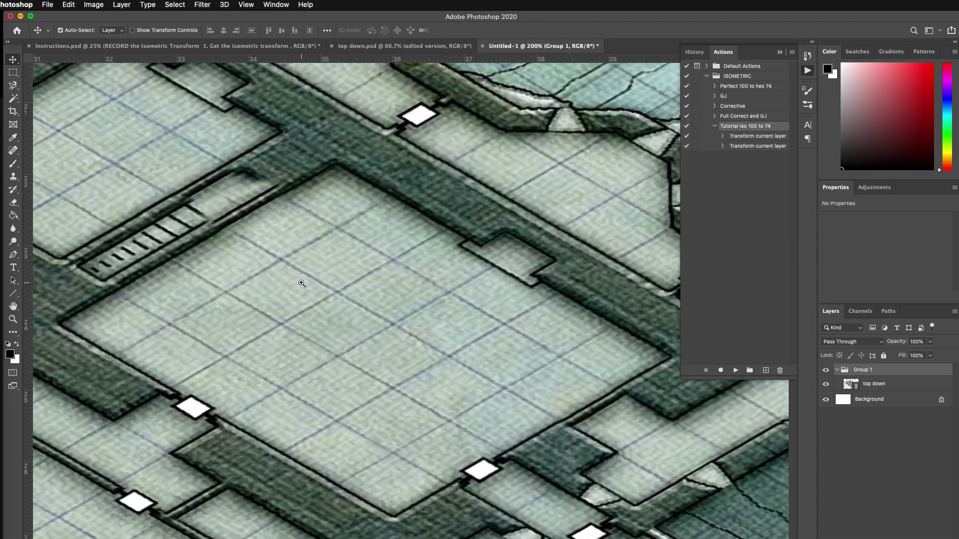
super+click(300, 278)
super+click(300, 278)
super+click(300, 278)
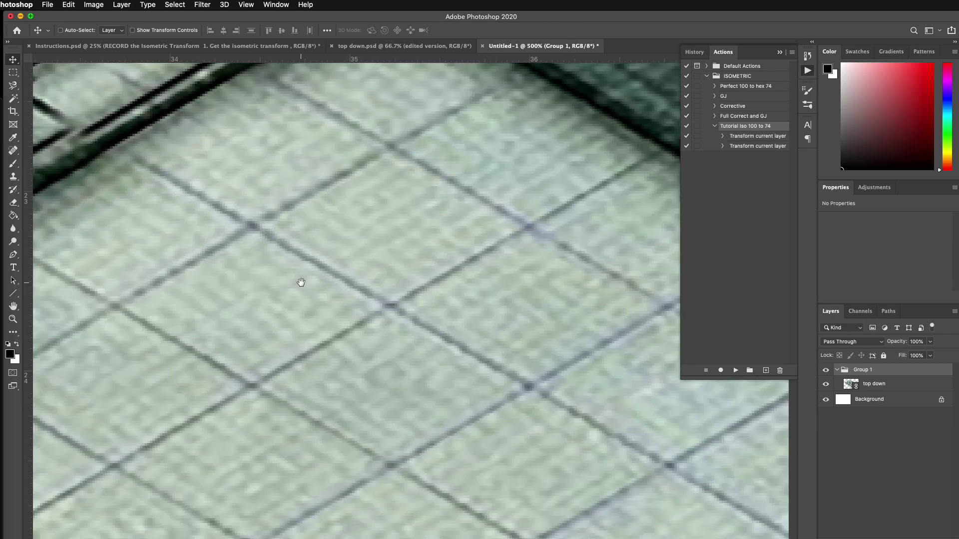
click(13, 137)
click(45, 165)
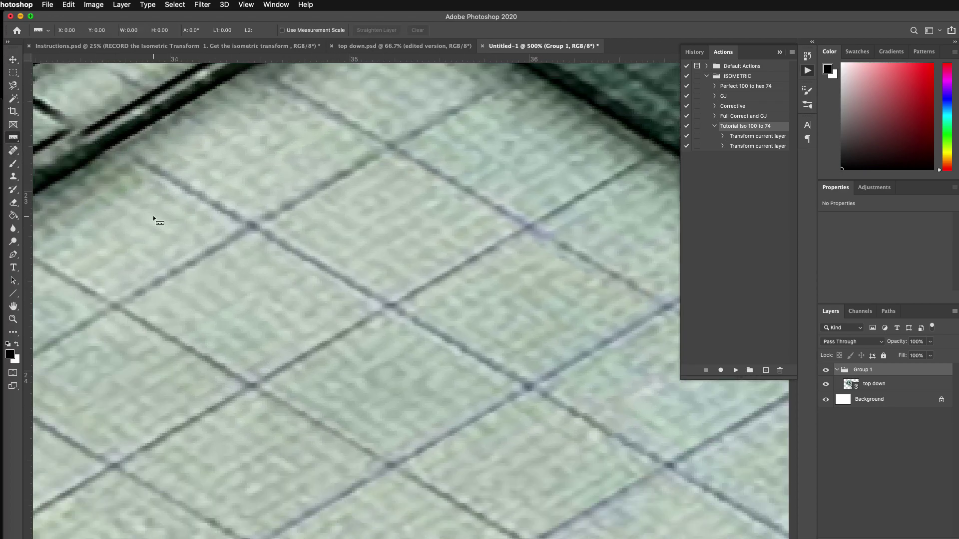
drag(252, 226, 390, 306)
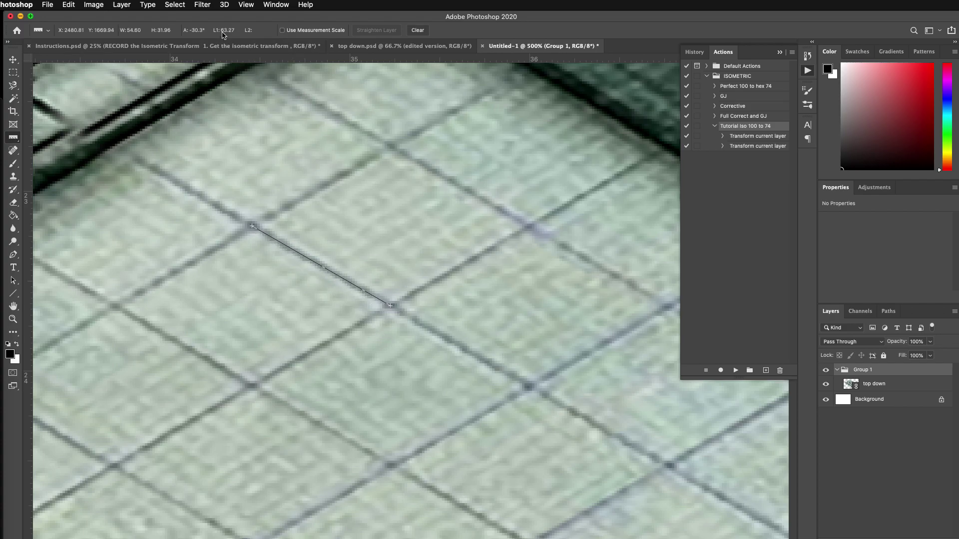